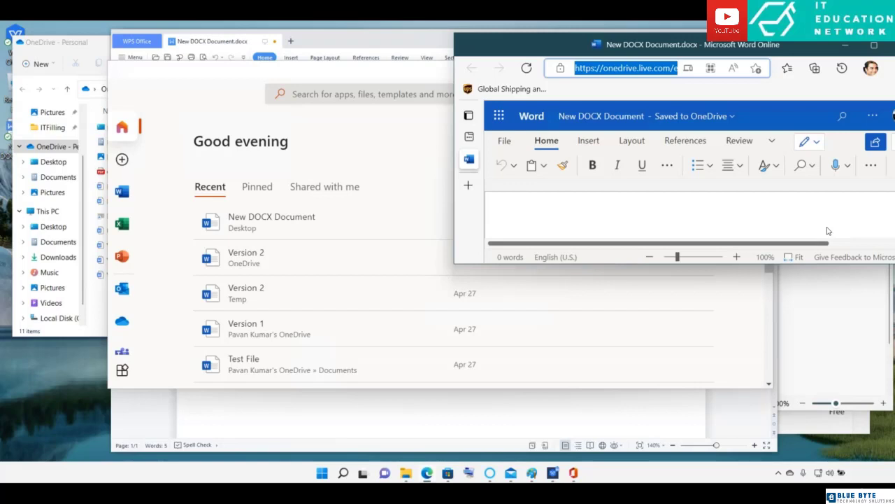
Start voice dictation in the blank Word Online document
{"action": "key", "text": "alt+grave"}
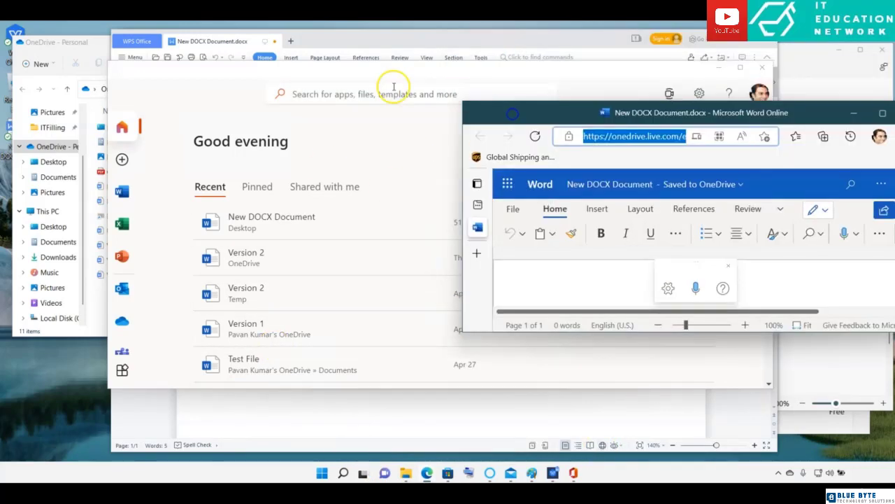
Bring the Office, OneDrive and WPS windows forward, then show all windows in Task View
{"action": "left_click_drag", "start_coordinate": [391, 74], "coordinate": [452, 75]}
{"action": "left_click_drag", "start_coordinate": [391, 42], "coordinate": [455, 32]}
{"action": "left_click", "coordinate": [116, 65]}
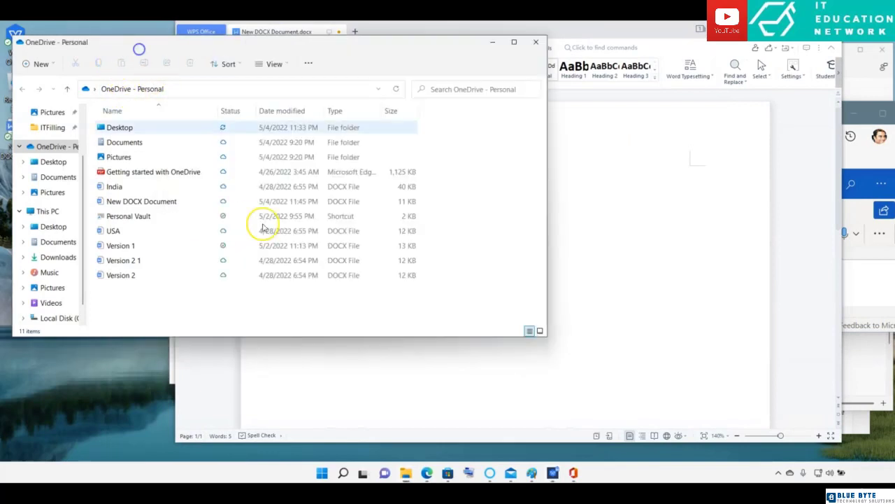
{"action": "left_click", "coordinate": [179, 362]}
{"action": "left_click", "coordinate": [172, 365]}
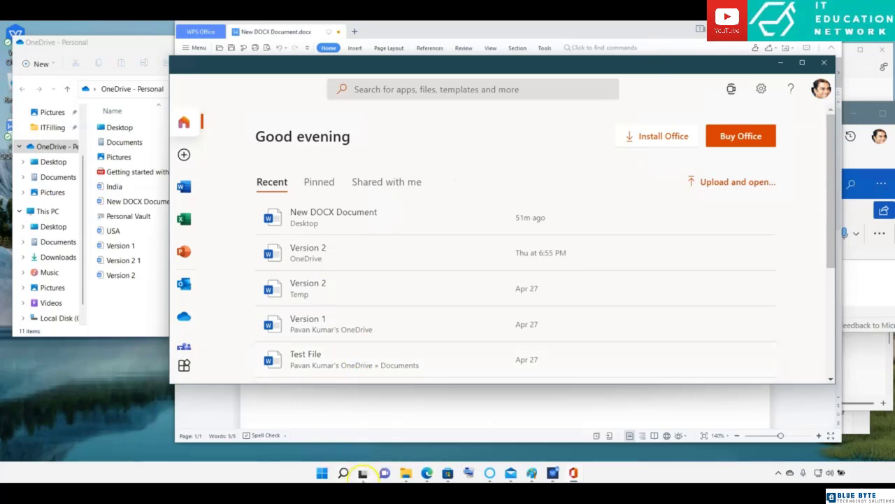
{"action": "left_click", "coordinate": [362, 472]}
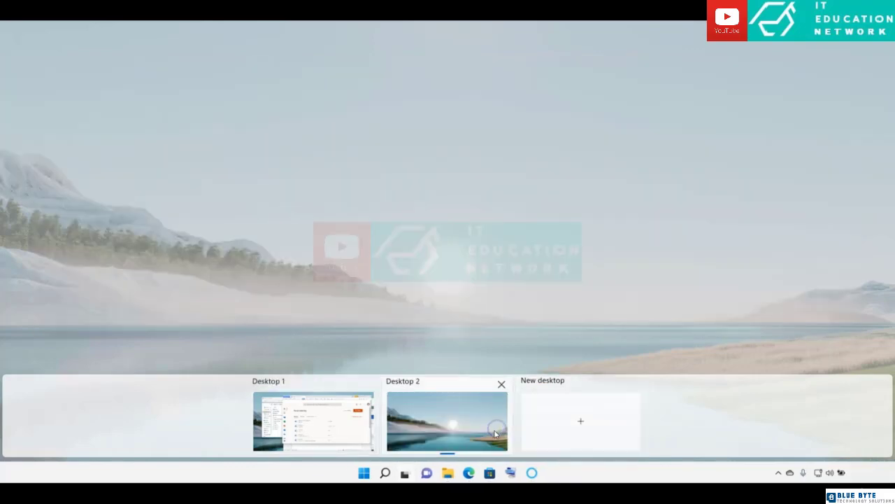
Move the Office home window from Desktop 1 to Desktop 2
{"action": "left_click", "coordinate": [310, 424]}
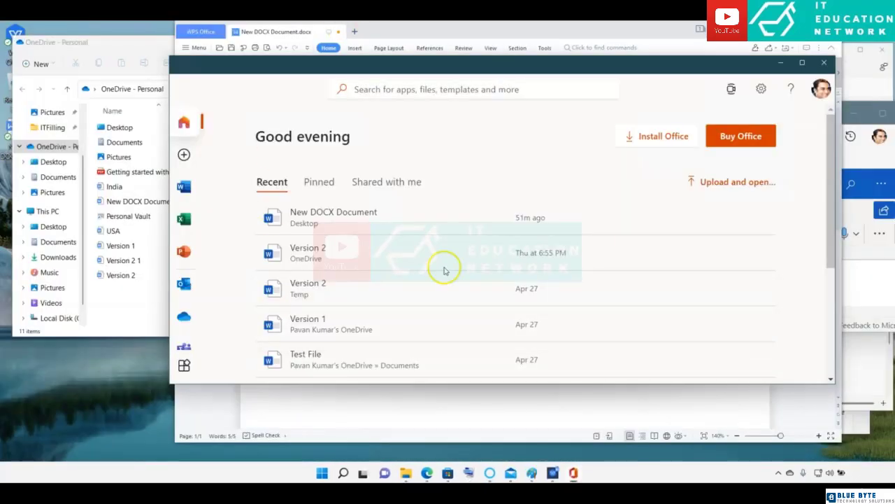
{"action": "left_click", "coordinate": [366, 474]}
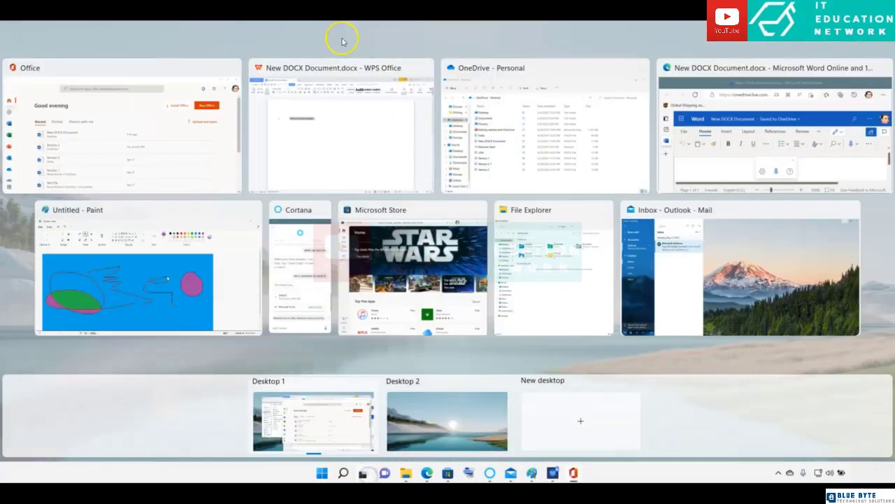
{"action": "right_click", "coordinate": [338, 67]}
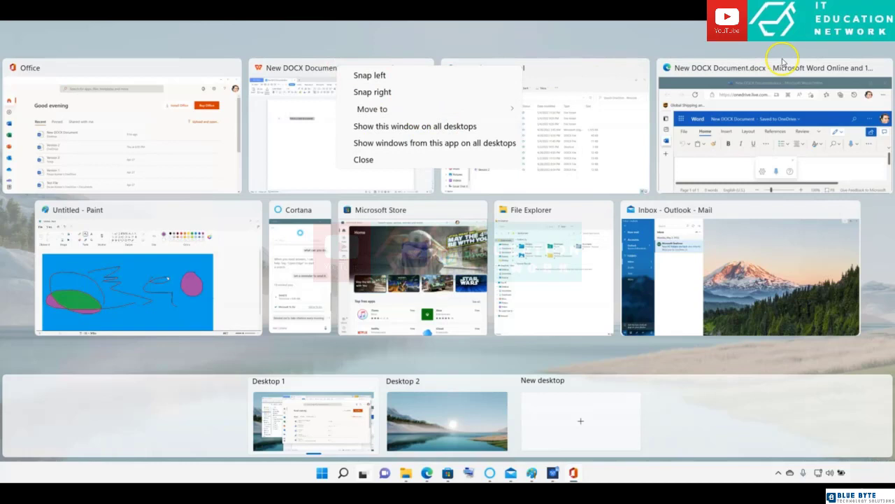
{"action": "right_click", "coordinate": [89, 70]}
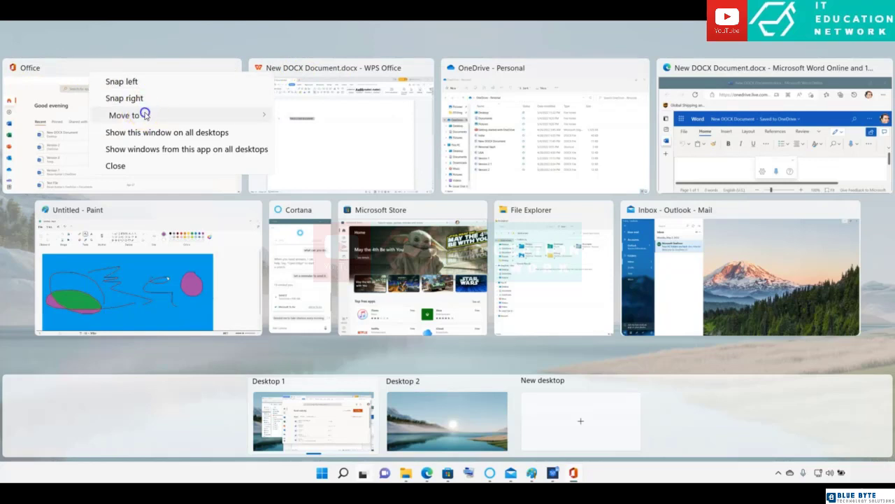
{"action": "mouse_move", "coordinate": [124, 115]}
{"action": "left_click", "coordinate": [309, 117]}
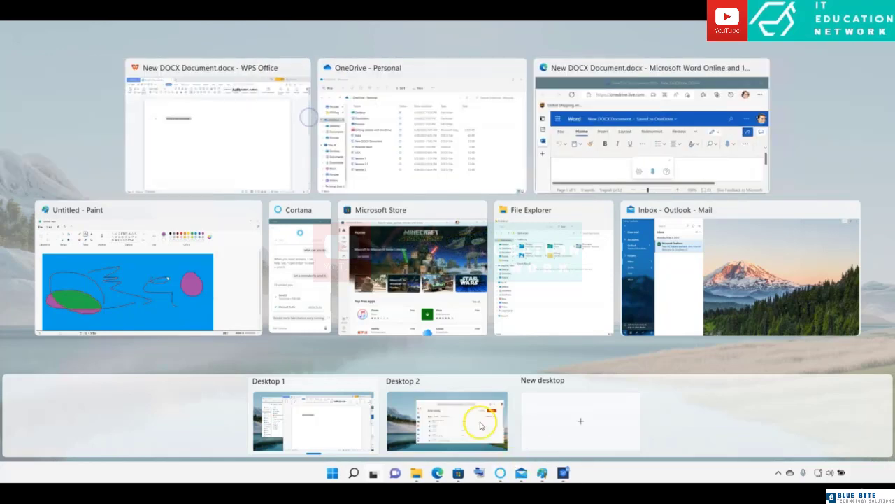
Check Desktop 2, then move the WPS document onto a new Desktop 3
{"action": "left_click", "coordinate": [461, 416]}
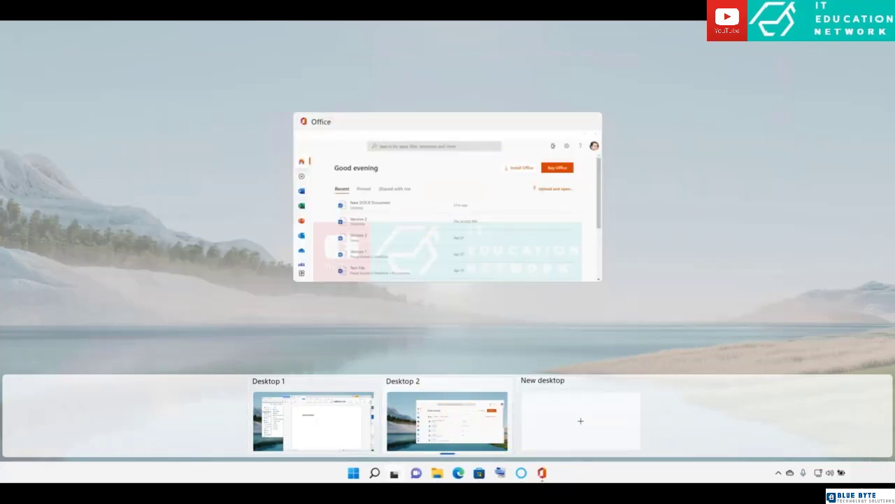
{"action": "left_click", "coordinate": [277, 390]}
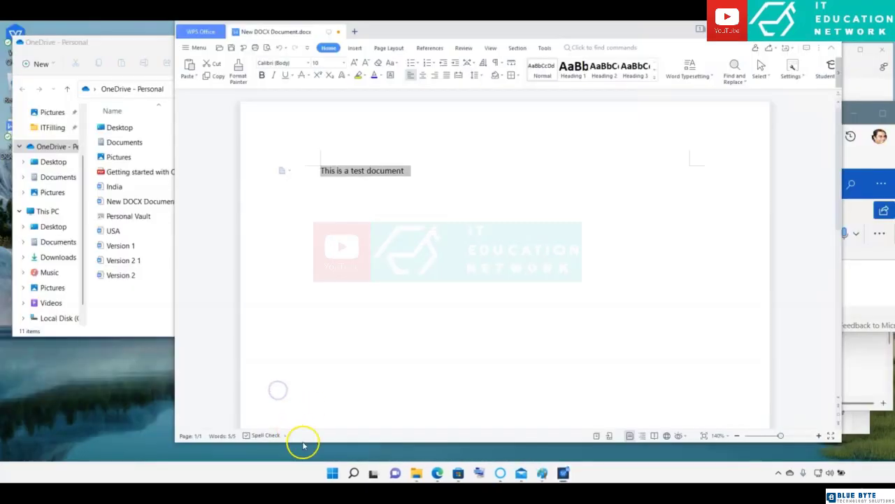
{"action": "left_click", "coordinate": [376, 474]}
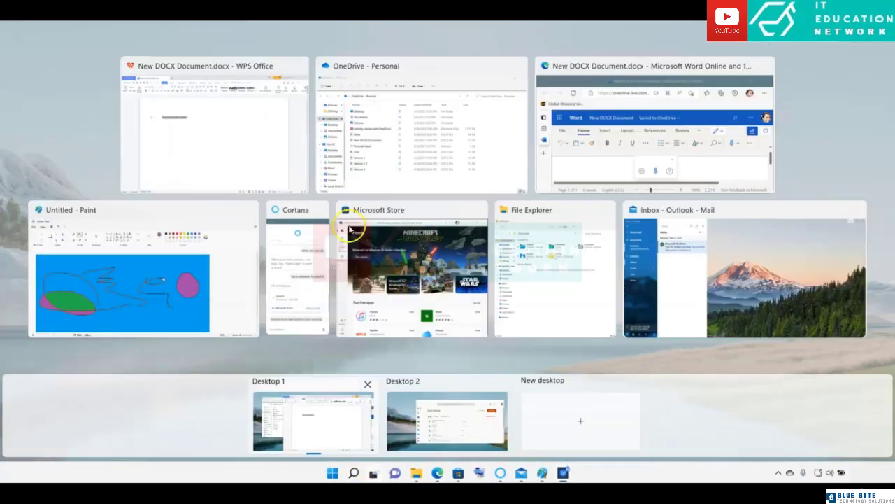
{"action": "right_click", "coordinate": [267, 66]}
{"action": "mouse_move", "coordinate": [300, 108]}
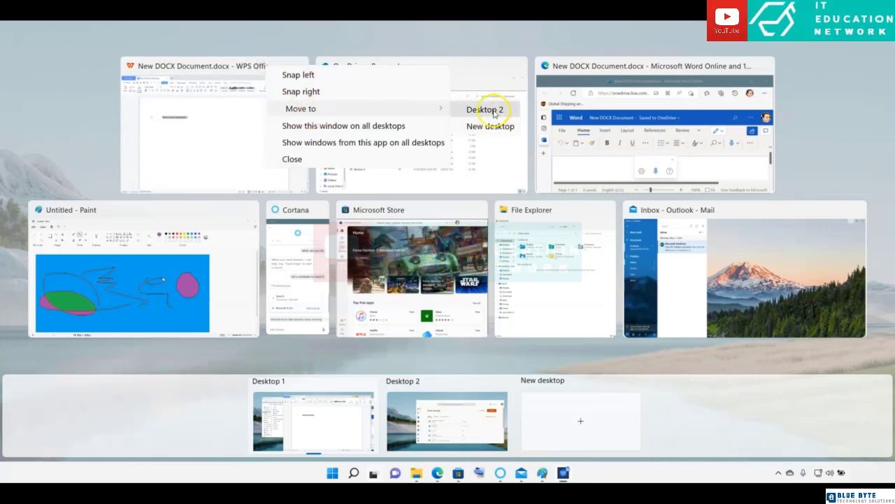
{"action": "left_click", "coordinate": [484, 127]}
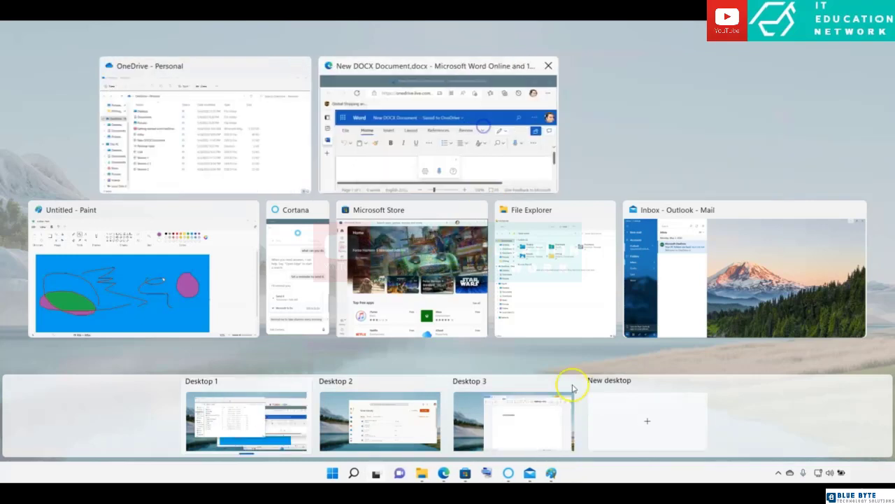
Move the OneDrive window to Desktop 2 and bring up Word Online's window options
{"action": "right_click", "coordinate": [337, 65]}
{"action": "mouse_move", "coordinate": [373, 108]}
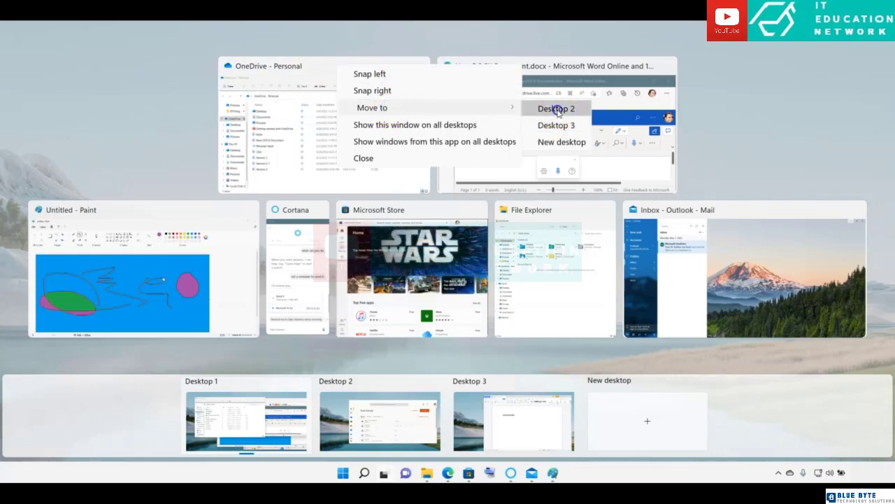
{"action": "left_click", "coordinate": [556, 126]}
{"action": "right_click", "coordinate": [397, 66]}
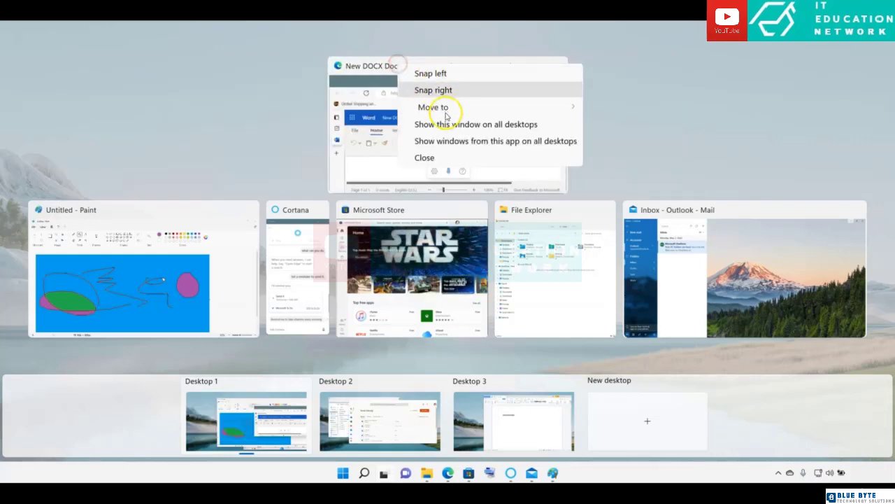
Move Word Online to Desktop 2 and Microsoft Store to Desktop 3
{"action": "left_click", "coordinate": [621, 125]}
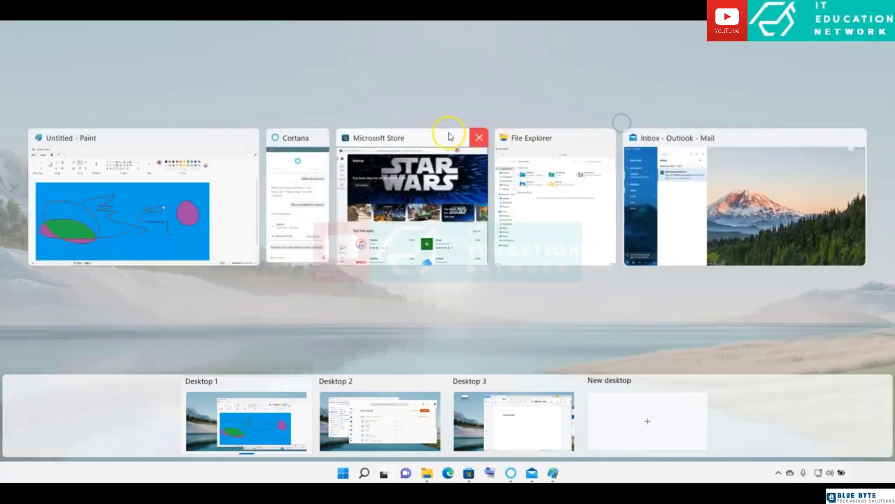
{"action": "right_click", "coordinate": [411, 135]}
{"action": "mouse_move", "coordinate": [439, 175]}
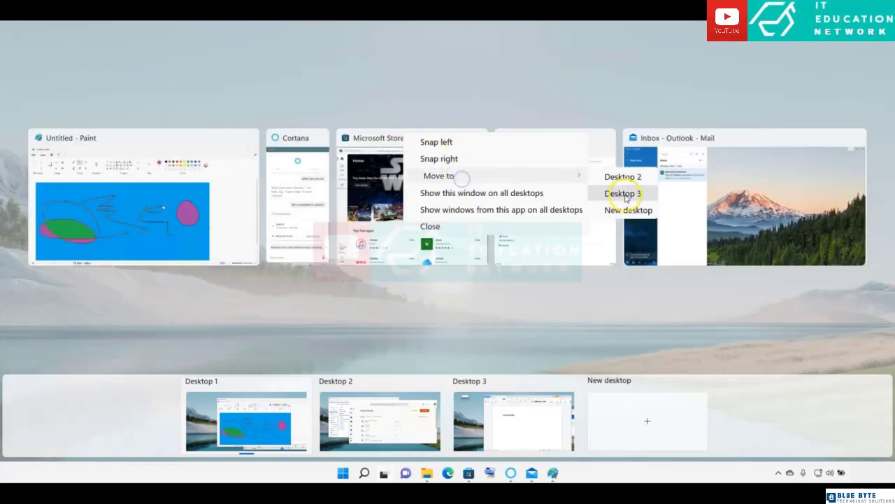
{"action": "left_click", "coordinate": [607, 192]}
Send File Explorer to another desktop and Paint onto a new Desktop 4
{"action": "right_click", "coordinate": [610, 137]}
{"action": "mouse_move", "coordinate": [645, 179]}
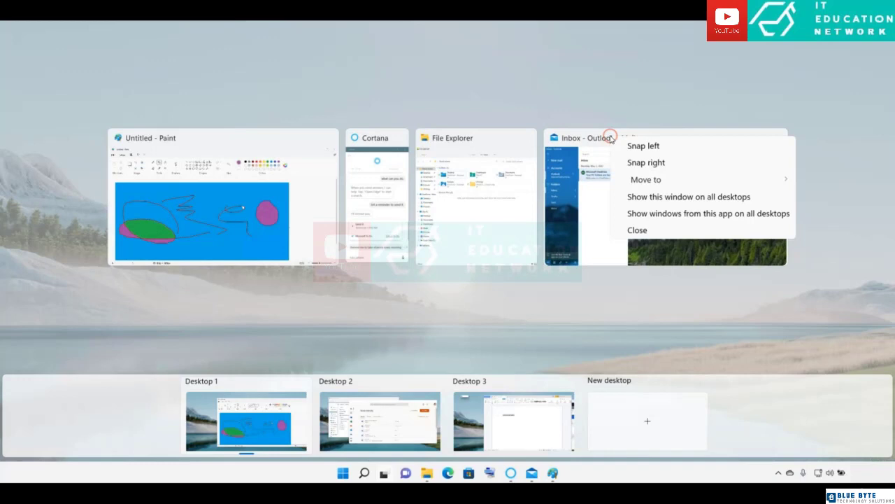
{"action": "right_click", "coordinate": [455, 138]}
{"action": "mouse_move", "coordinate": [531, 183]}
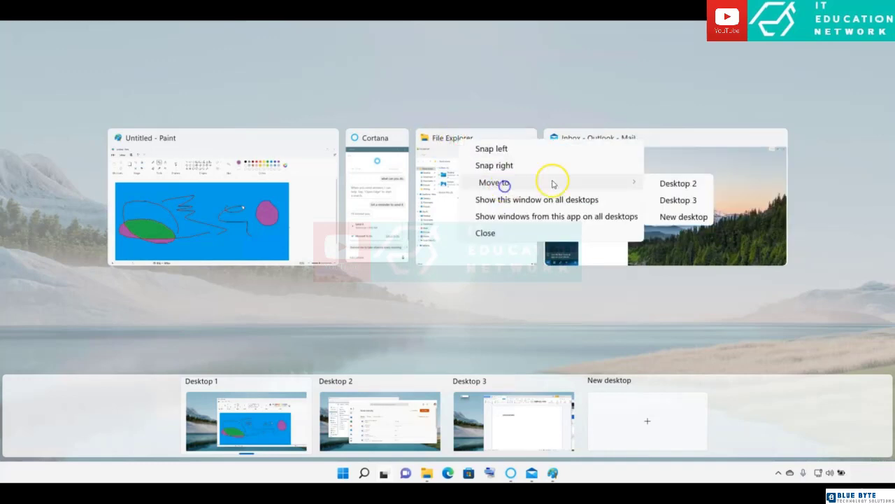
{"action": "left_click", "coordinate": [678, 200]}
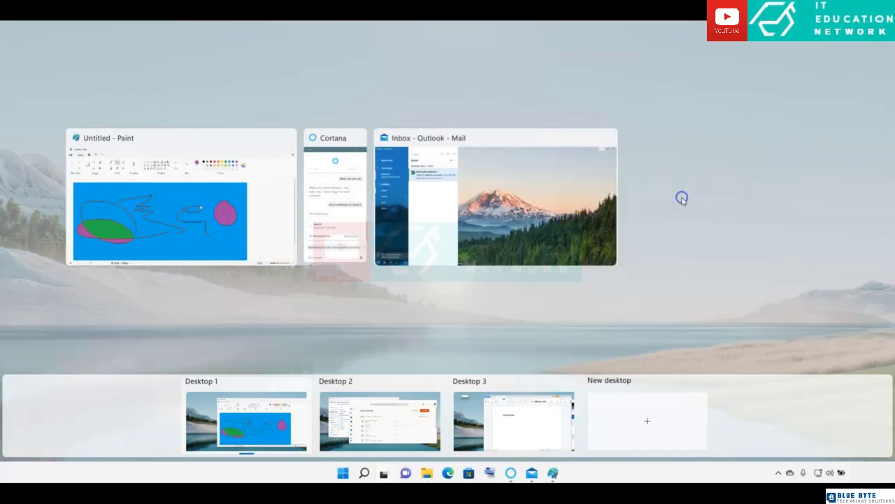
{"action": "right_click", "coordinate": [253, 138]}
{"action": "mouse_move", "coordinate": [288, 181]}
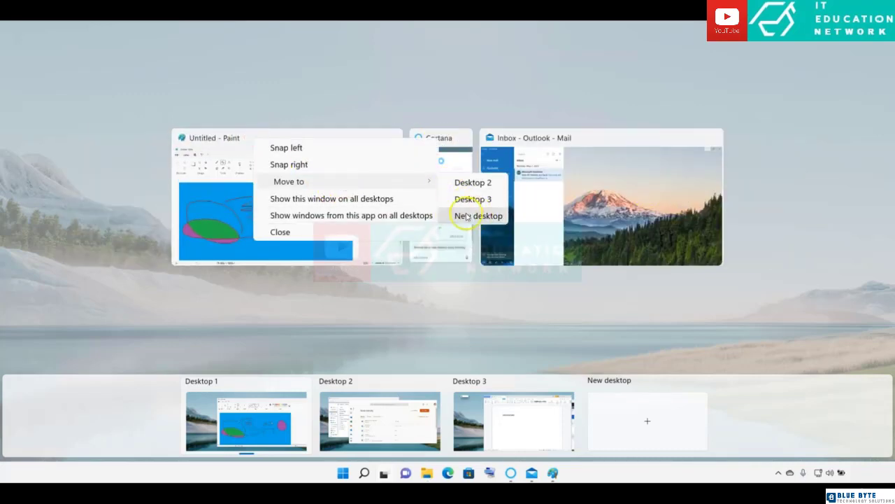
{"action": "left_click", "coordinate": [473, 215]}
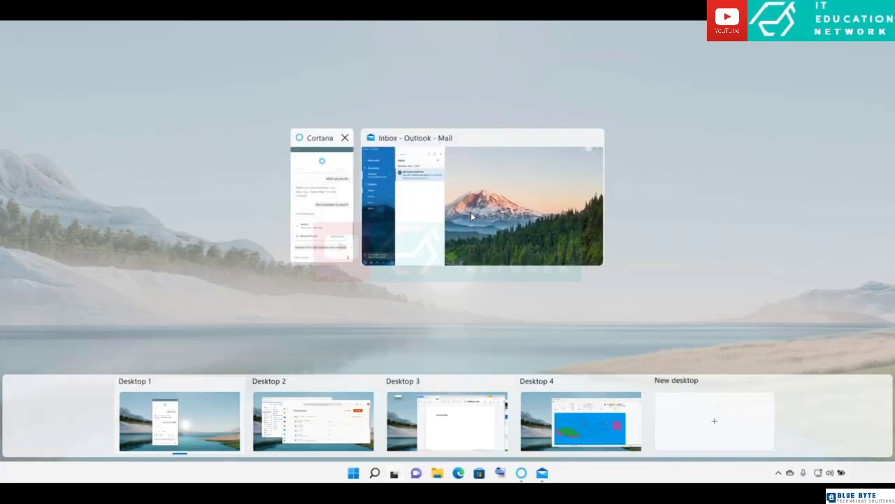
On Desktop 1, drag Cortana to the left and Outlook Mail to the right
{"action": "left_click", "coordinate": [195, 435]}
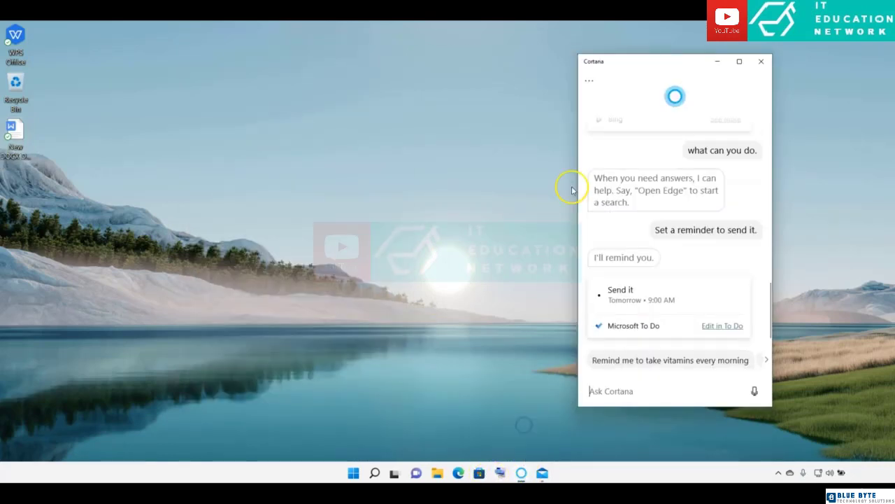
{"action": "left_click_drag", "start_coordinate": [684, 63], "coordinate": [267, 68]}
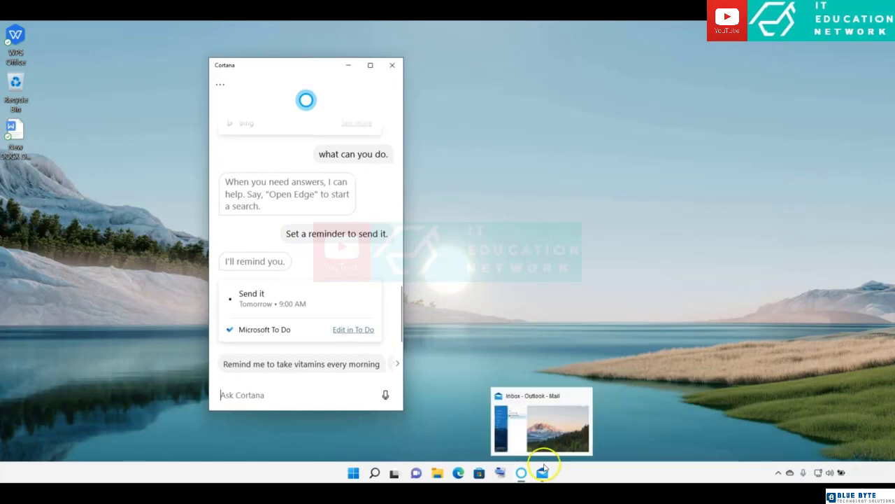
{"action": "mouse_move", "coordinate": [542, 473]}
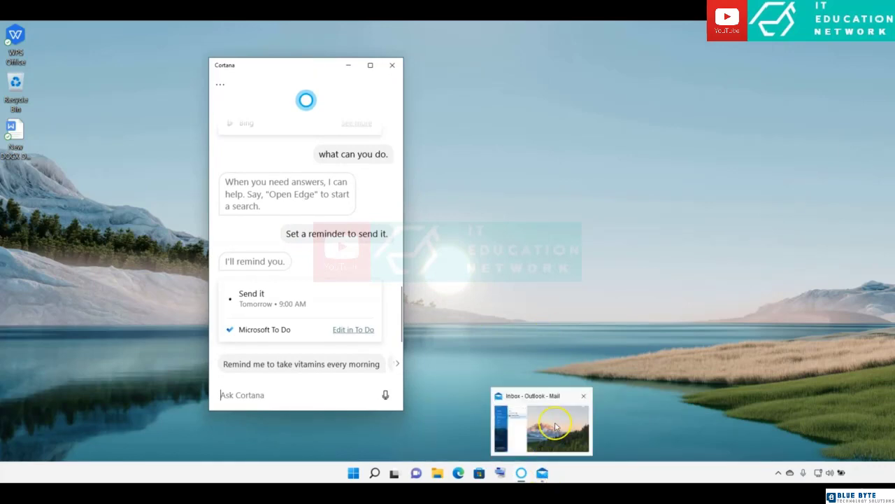
{"action": "left_click", "coordinate": [556, 426]}
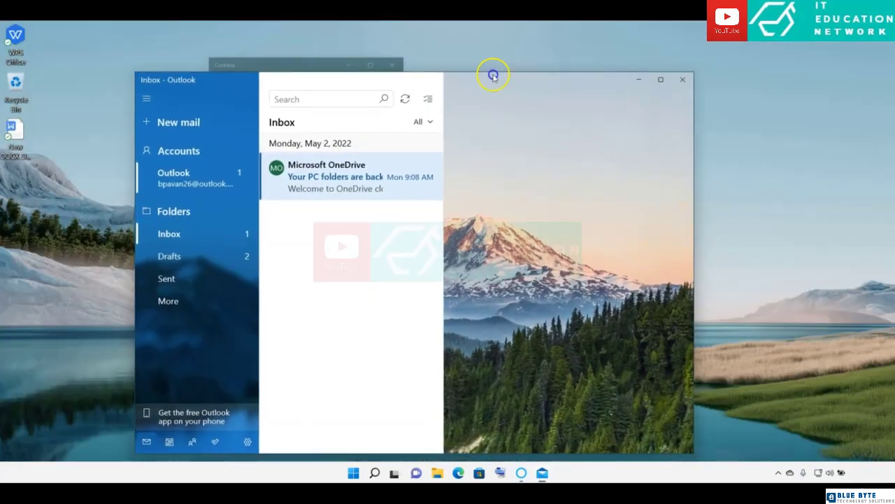
{"action": "left_click_drag", "start_coordinate": [407, 60], "coordinate": [639, 61]}
{"action": "left_click", "coordinate": [308, 89]}
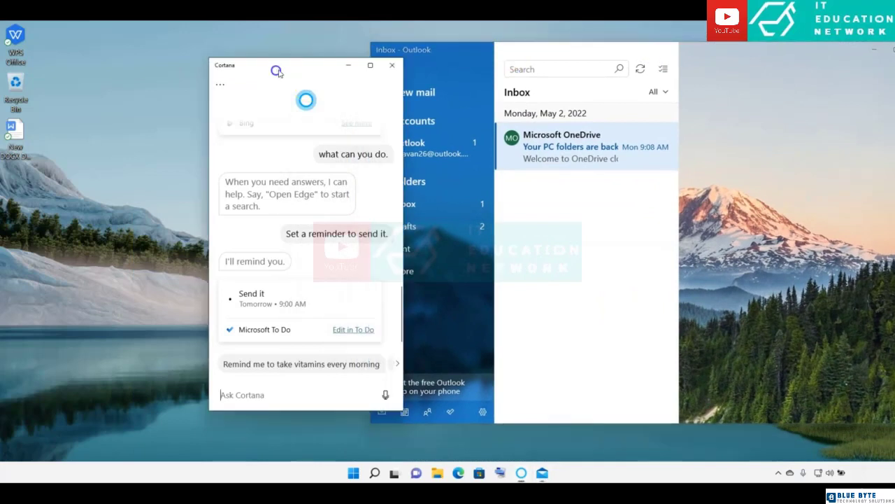
{"action": "mouse_move", "coordinate": [276, 67]}
{"action": "left_mouse_down"}
{"action": "mouse_move", "coordinate": [188, 61]}
{"action": "mouse_move", "coordinate": [188, 36]}
{"action": "left_mouse_up"}
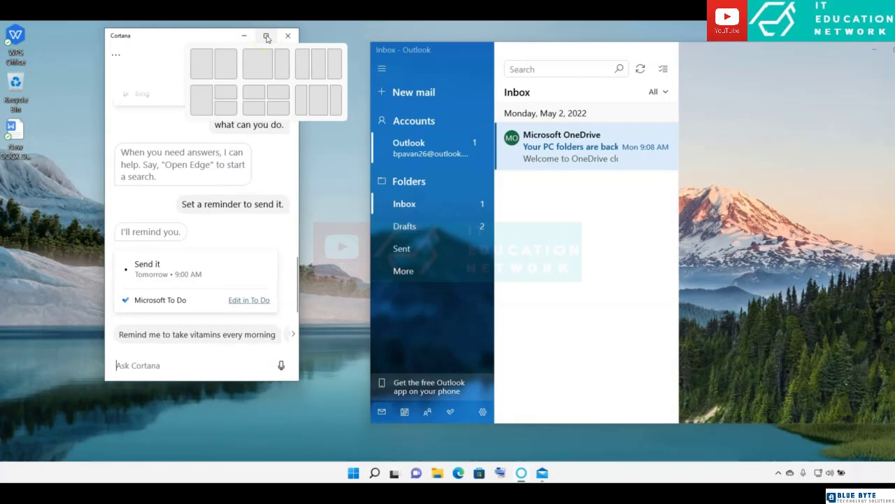
Snap Cortana left and Mail right, then narrow Cortana by dragging the divider
{"action": "left_click", "coordinate": [204, 65]}
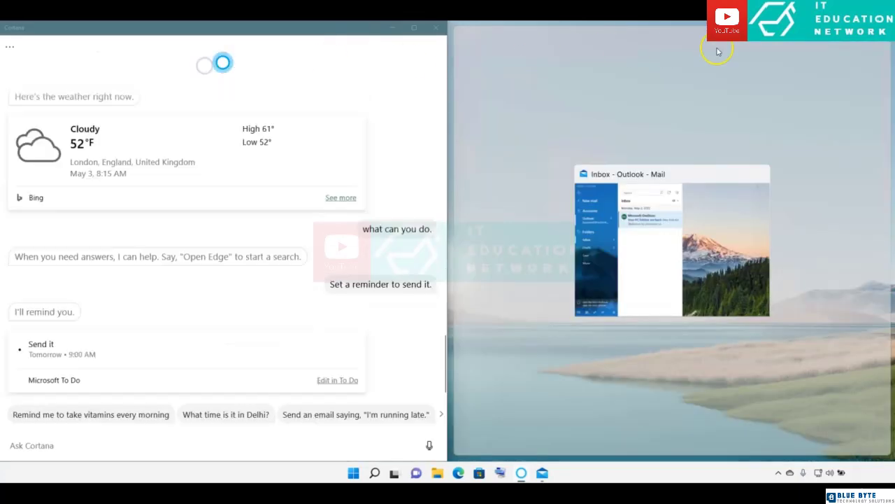
{"action": "left_click", "coordinate": [700, 189]}
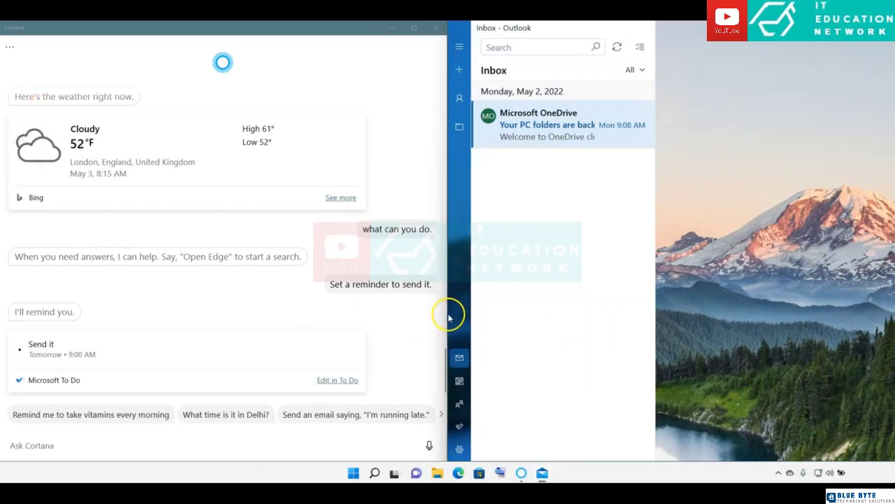
{"action": "mouse_move", "coordinate": [449, 318]}
{"action": "left_mouse_down"}
{"action": "mouse_move", "coordinate": [100, 314]}
{"action": "mouse_move", "coordinate": [140, 326]}
{"action": "left_mouse_up"}
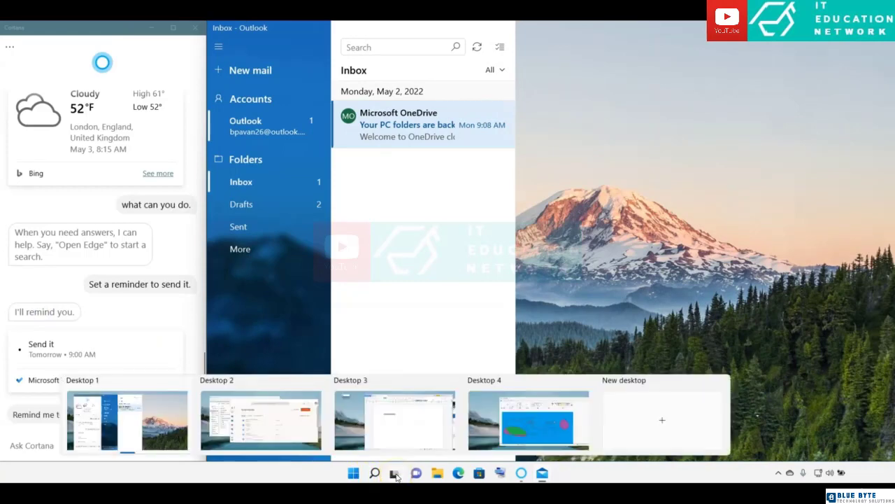
Switch to Desktop 2 and drag the Office window down and to the right
{"action": "left_click", "coordinate": [394, 475]}
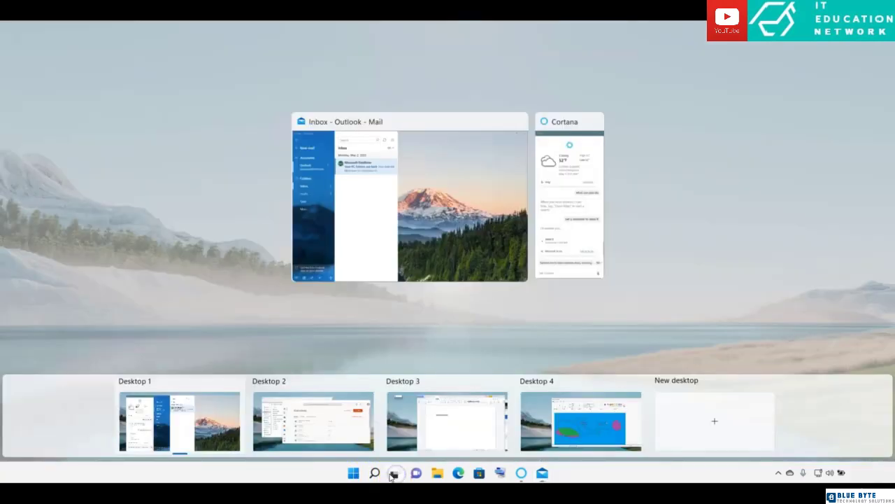
{"action": "left_click", "coordinate": [324, 425]}
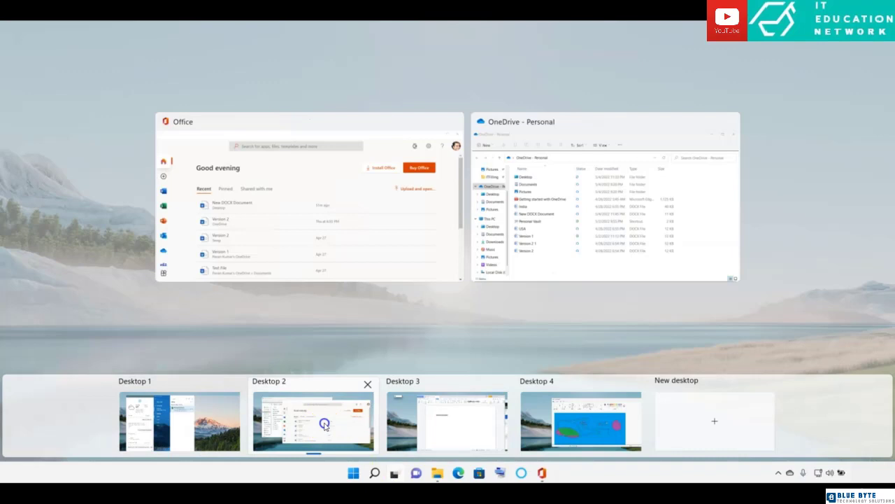
{"action": "left_click", "coordinate": [324, 423]}
{"action": "mouse_move", "coordinate": [415, 67]}
{"action": "left_mouse_down"}
{"action": "mouse_move", "coordinate": [547, 171]}
{"action": "mouse_move", "coordinate": [533, 95]}
{"action": "left_mouse_up"}
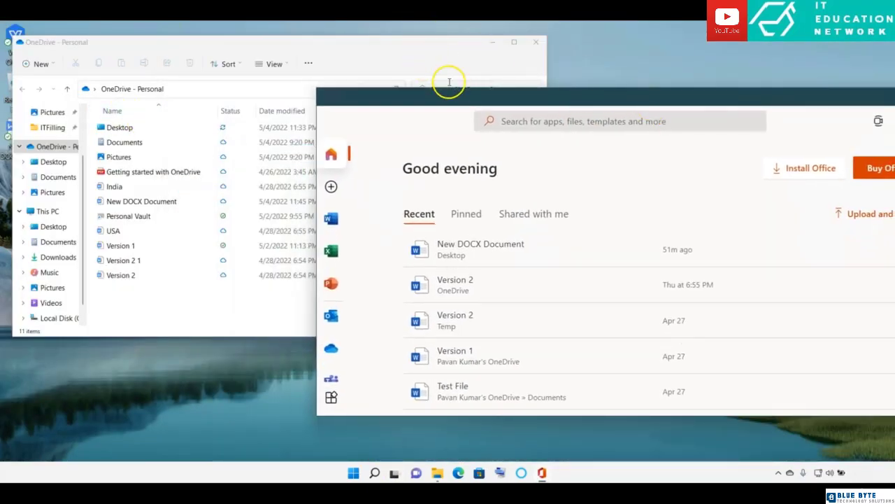
{"action": "mouse_move", "coordinate": [437, 473]}
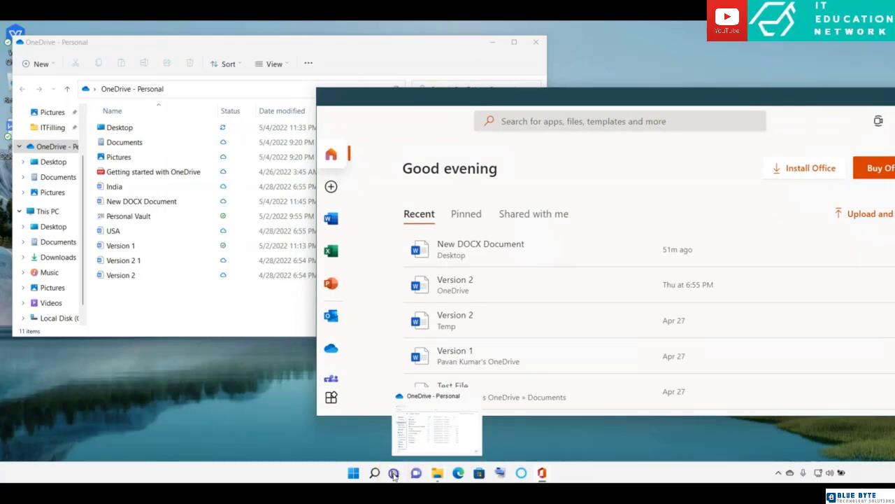
{"action": "left_click", "coordinate": [394, 474]}
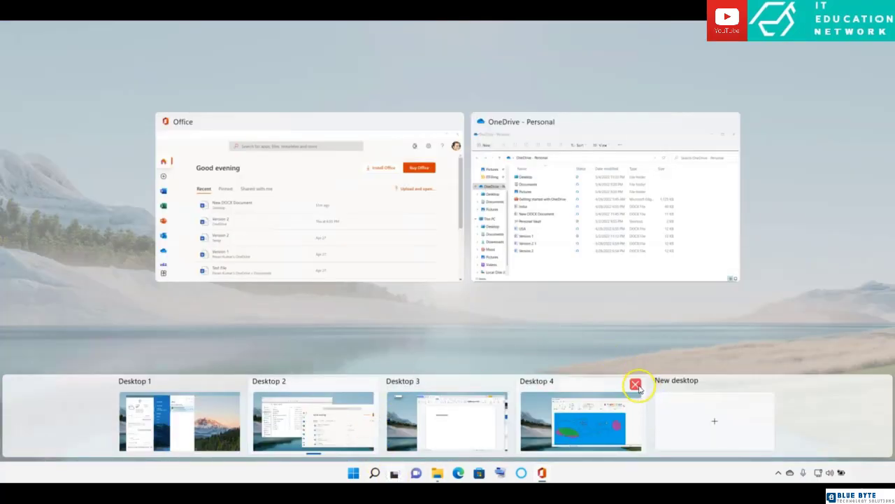
{"action": "mouse_move", "coordinate": [447, 416]}
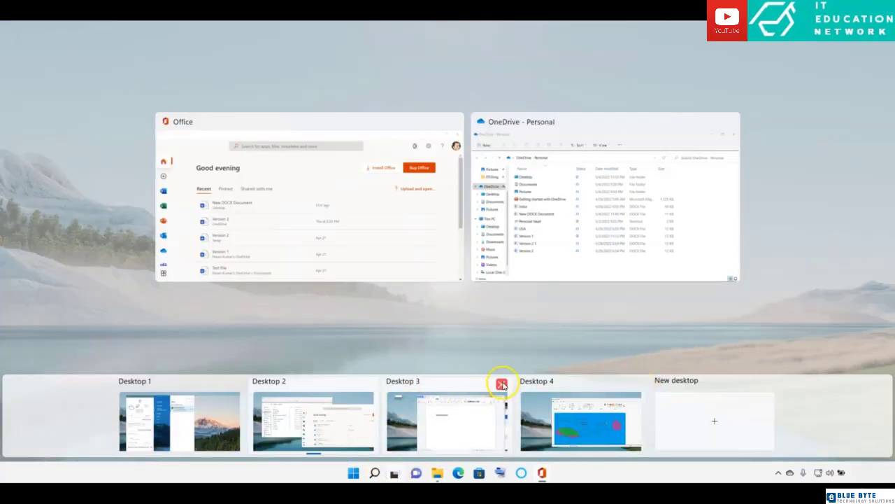
Close Desktop 3 and Desktop 2, merging their windows into Desktop 1
{"action": "left_click", "coordinate": [502, 384]}
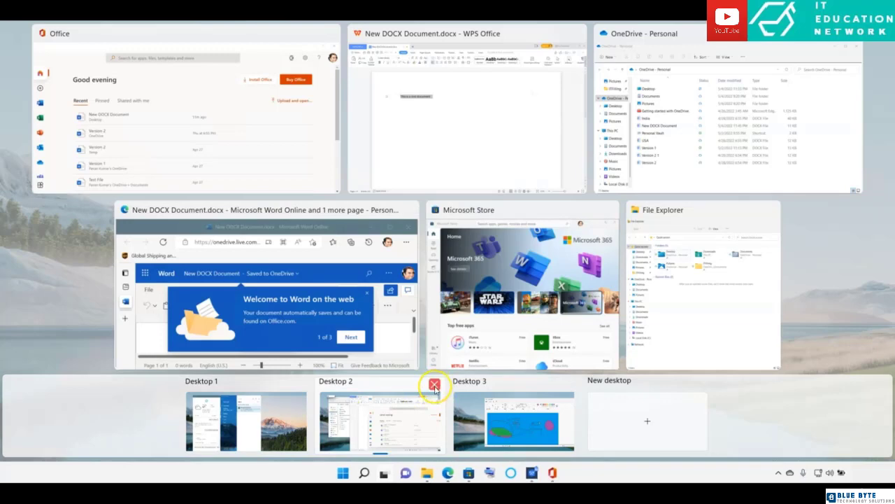
{"action": "left_click", "coordinate": [435, 387]}
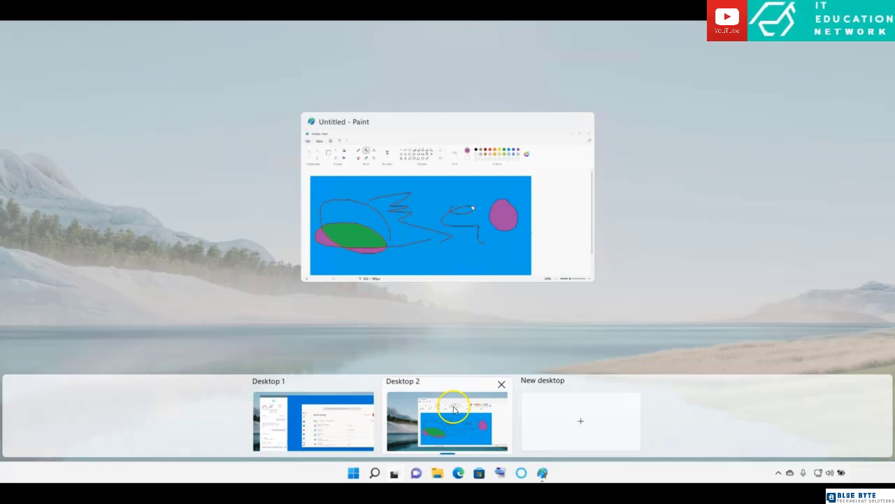
Switch to the desktop holding the Untitled Paint drawing
{"action": "left_click", "coordinate": [451, 409]}
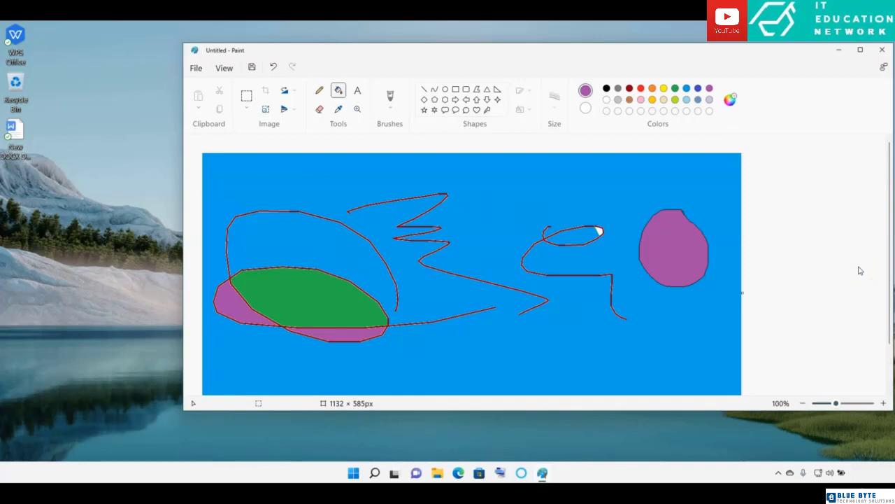
{"action": "left_click", "coordinate": [266, 438]}
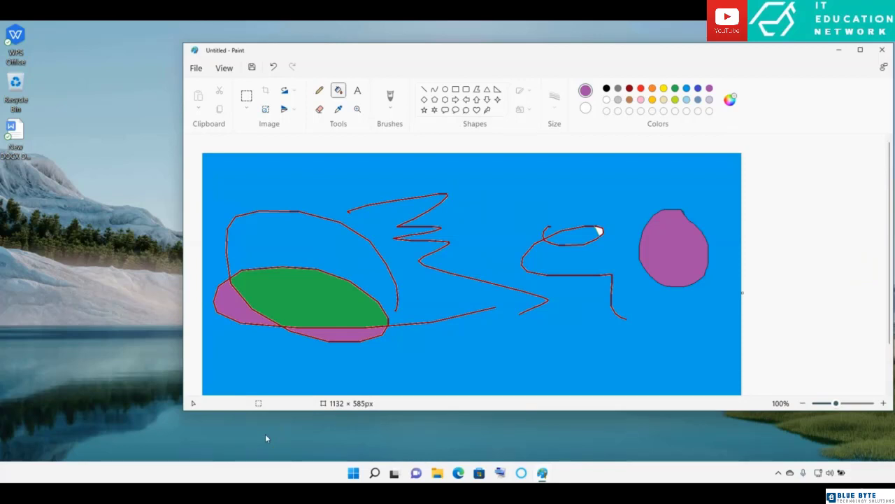